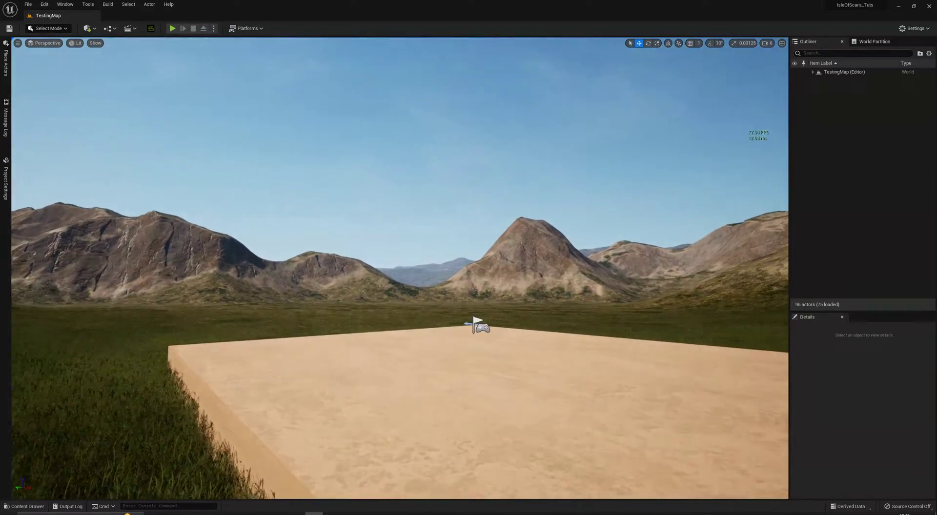
right_click_drag(399, 268, 332, 275)
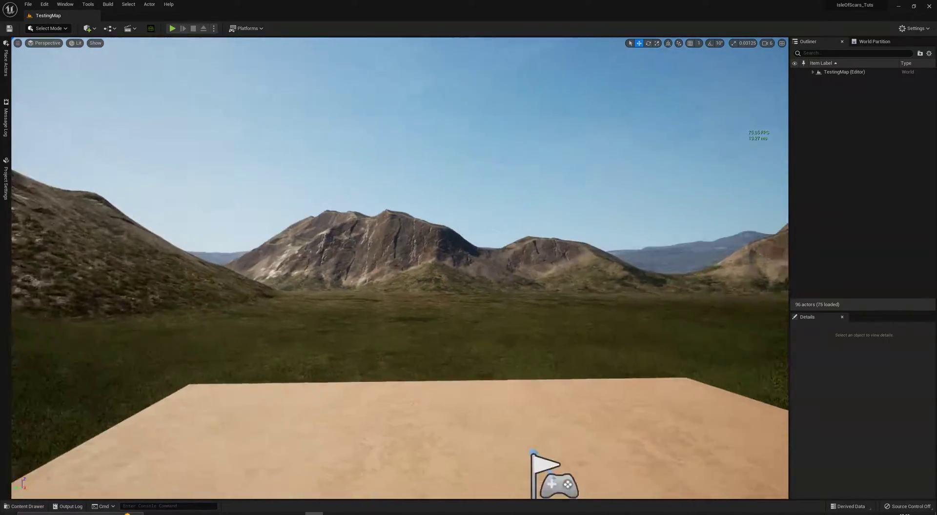
key("w")
right_click_drag(399, 267, 480, 252)
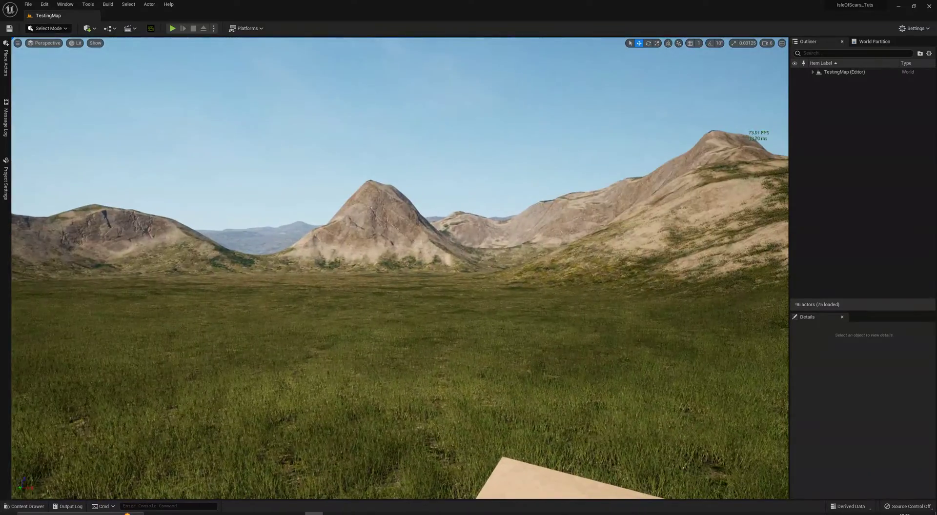
right_click_drag(400, 269, 321, 284)
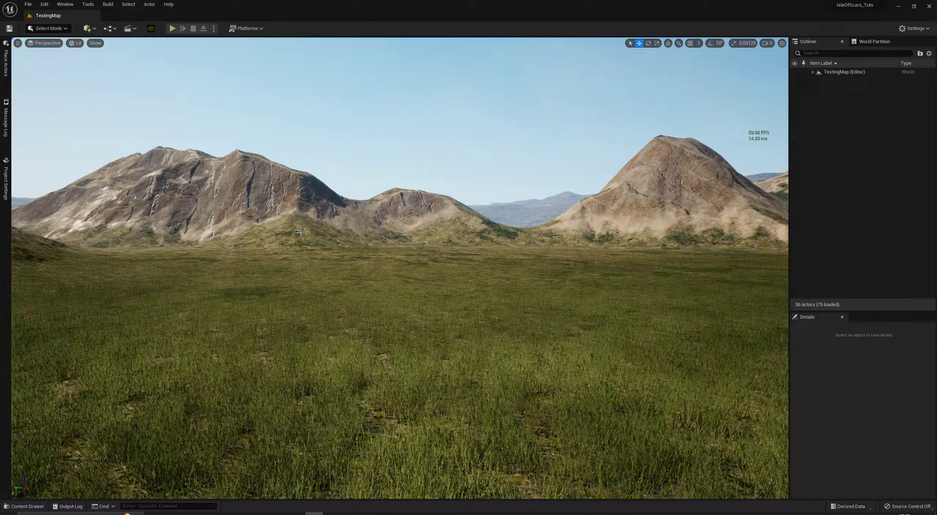
key("ctrl+space")
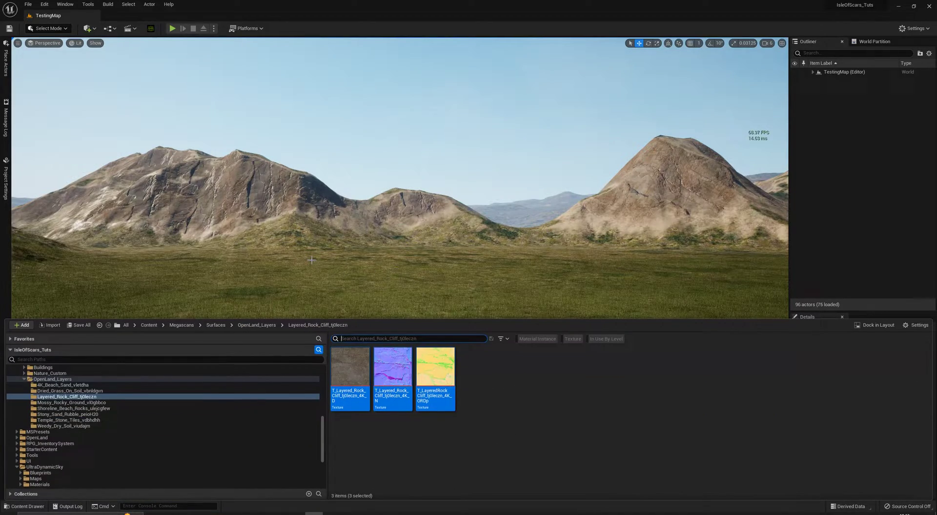
key("ctrl+space")
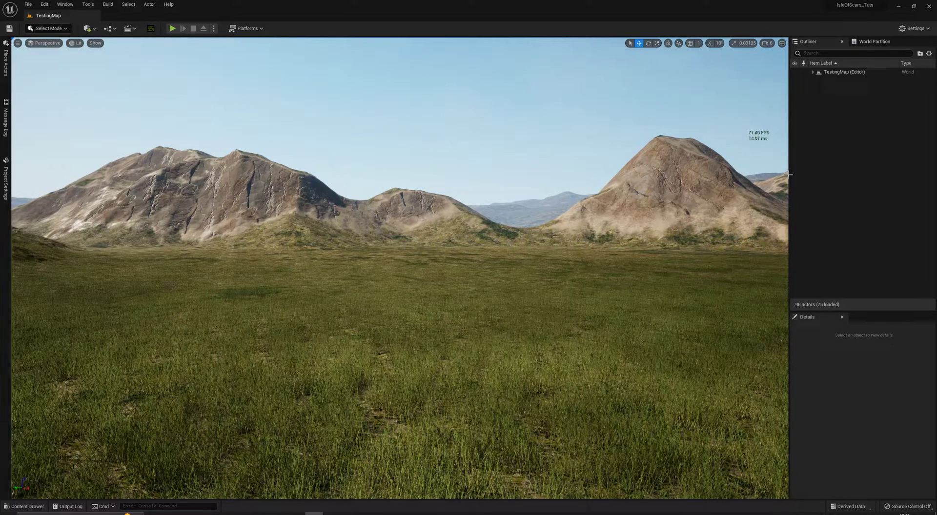
left_click(777, 214)
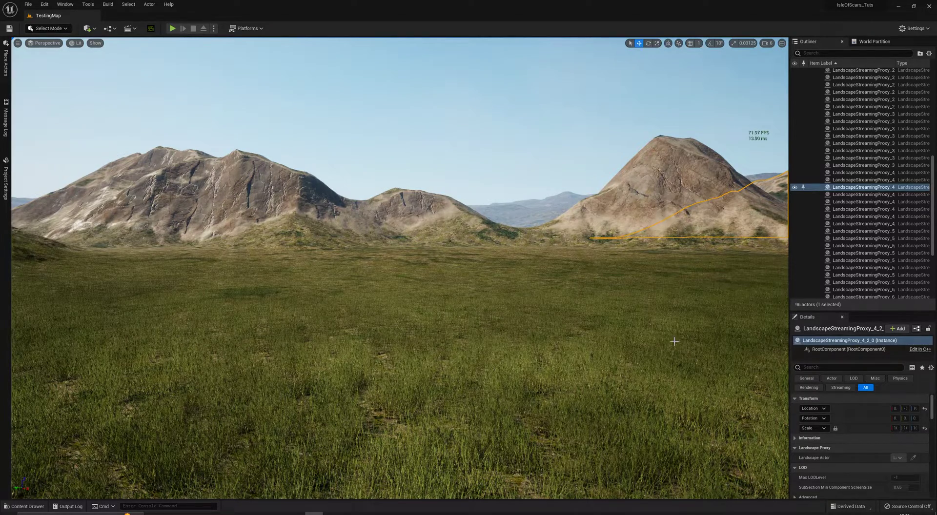
key("Escape")
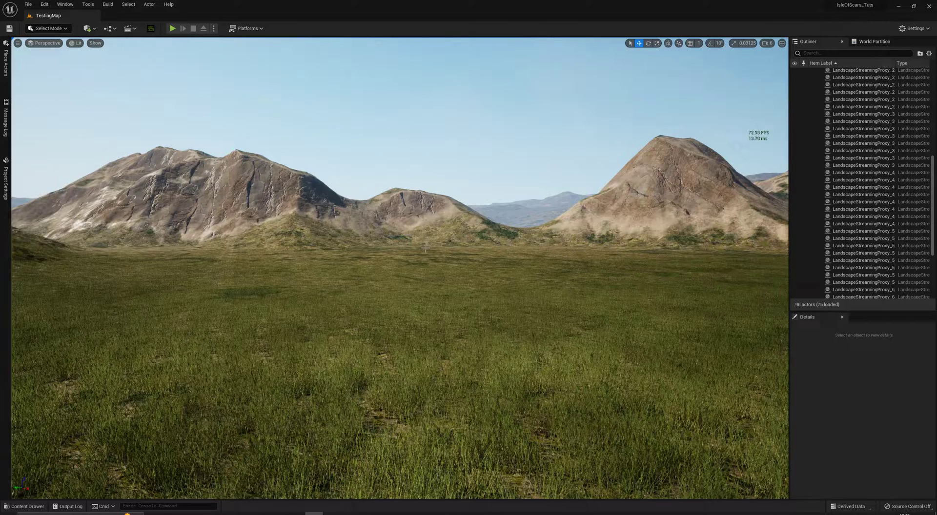
- Open the Statistics auditing tool and widen its panel until the Texture Stats columns are readable
left_click(93, 5)
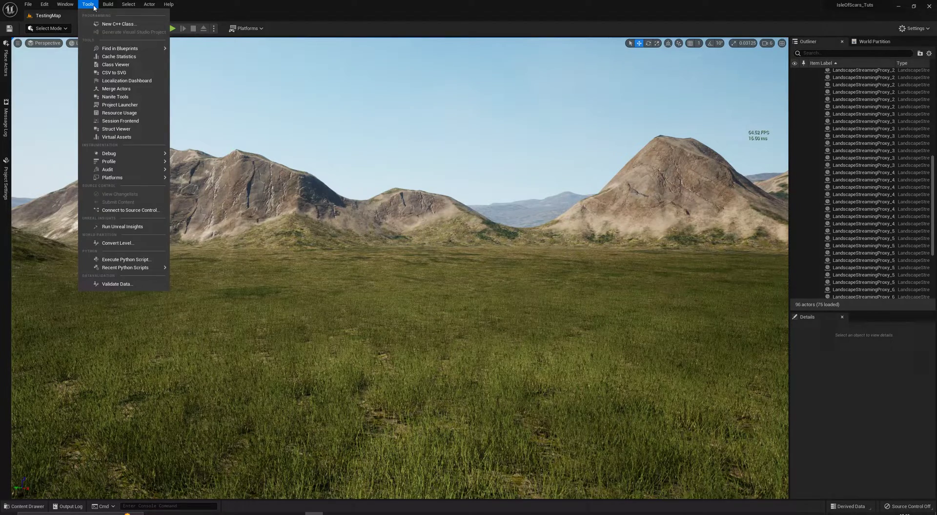
mouse_move(127, 170)
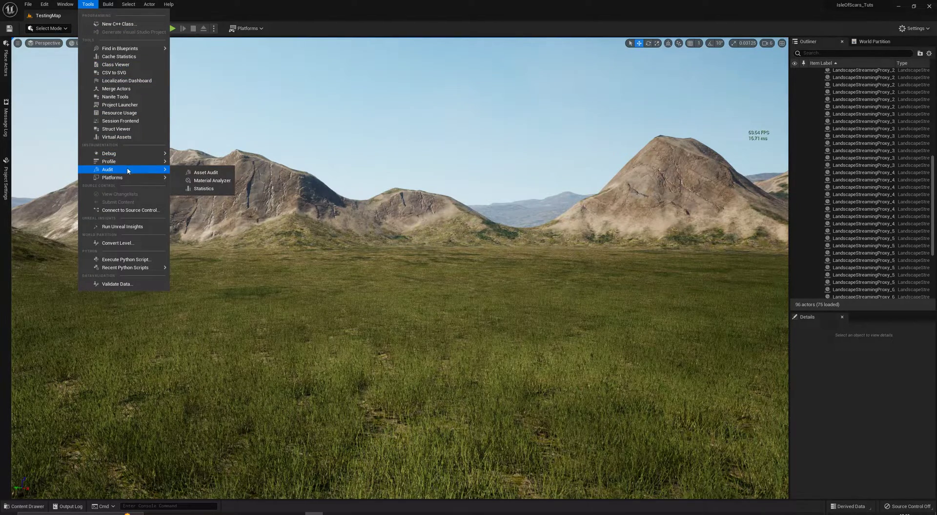
left_click(203, 189)
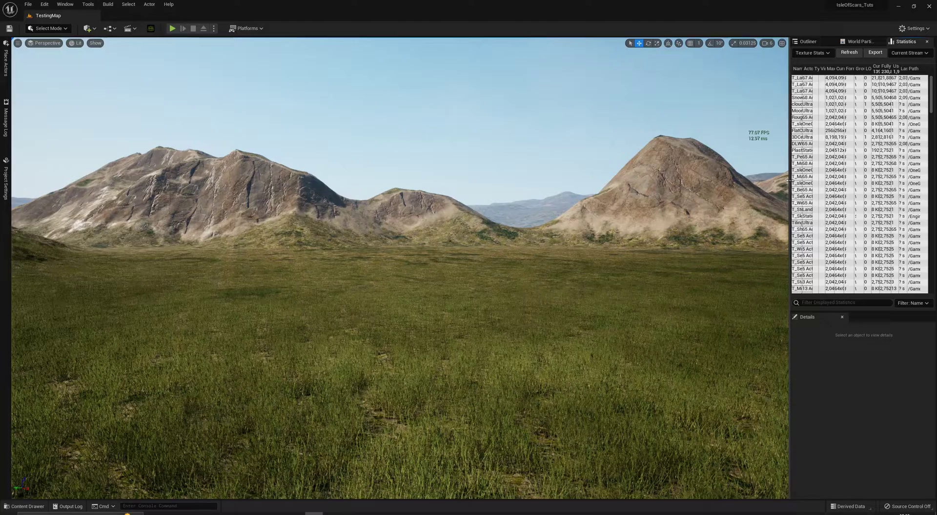
left_click_drag(717, 186, 506, 186)
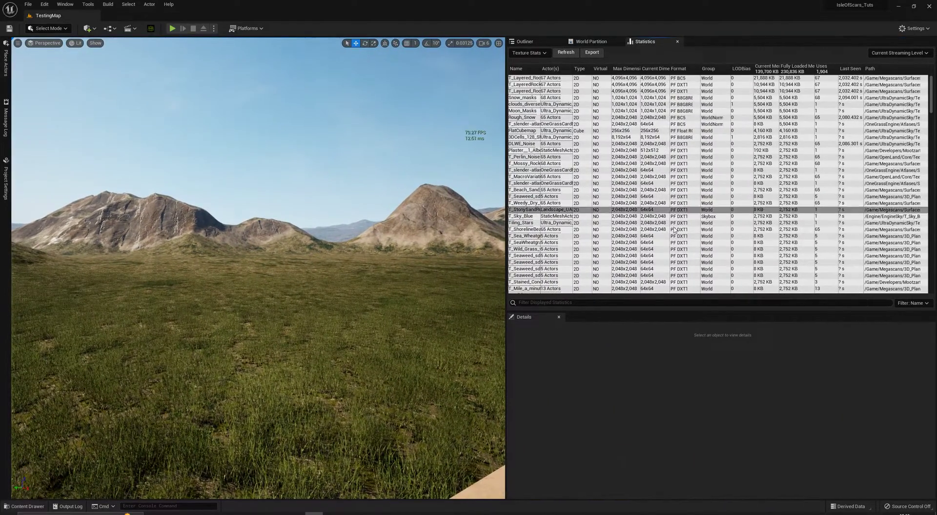
- Undock Statistics into a floating window over the viewport and enlarge it to fit all columns
left_click_drag(646, 43, 397, 159)
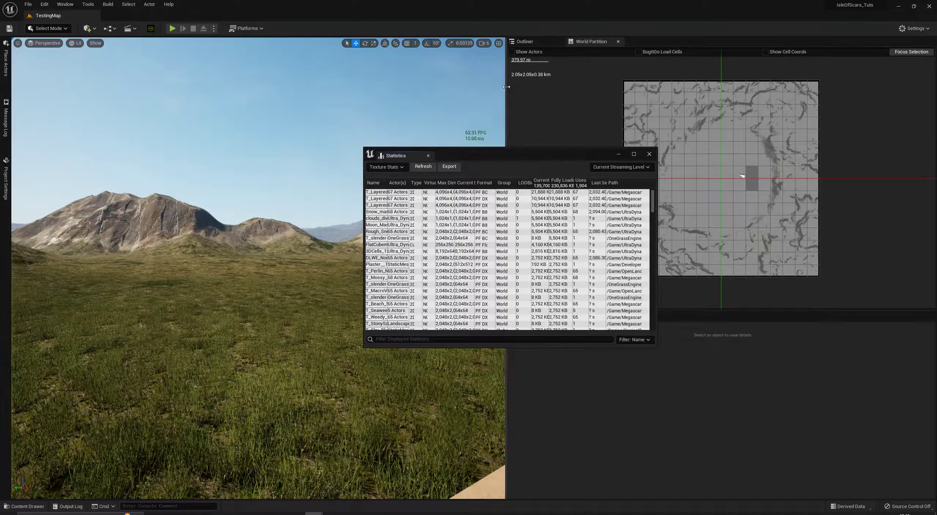
left_click_drag(506, 88, 779, 108)
left_click_drag(522, 157, 420, 121)
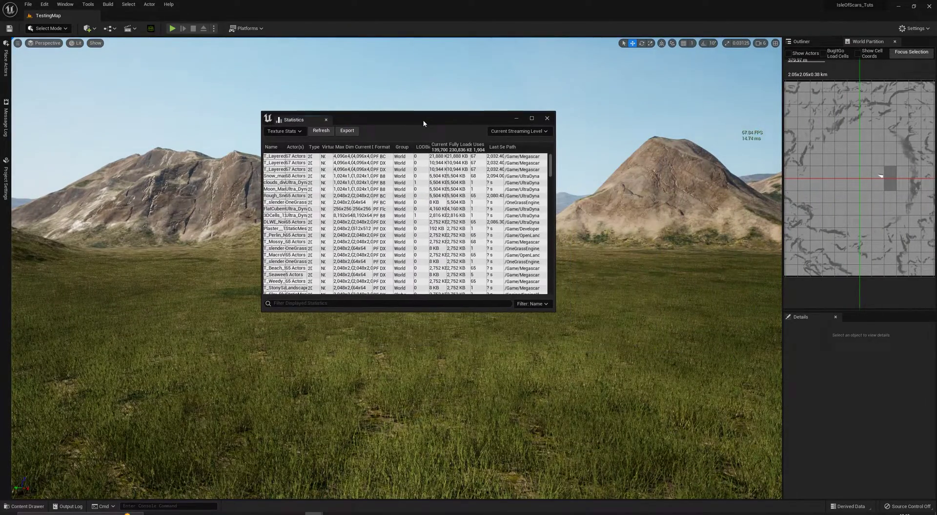
left_click_drag(529, 311, 528, 392)
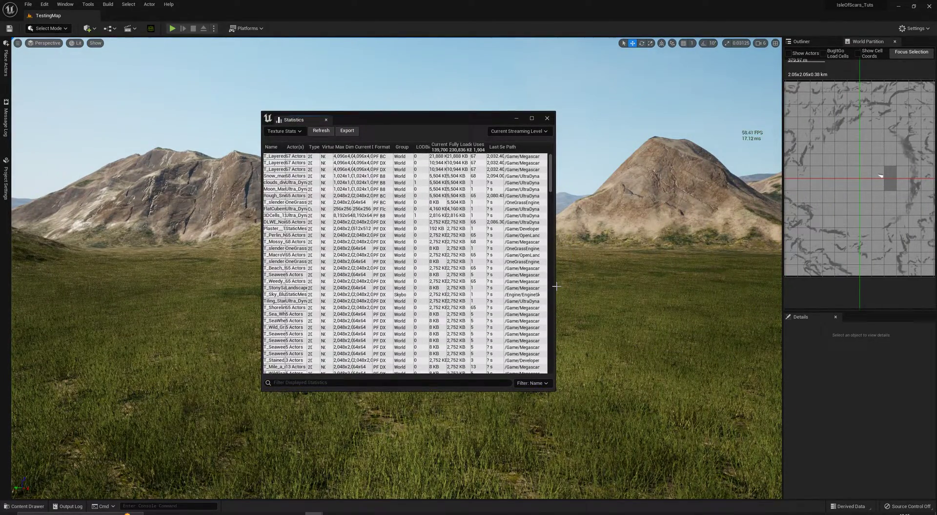
left_click_drag(555, 284, 769, 284)
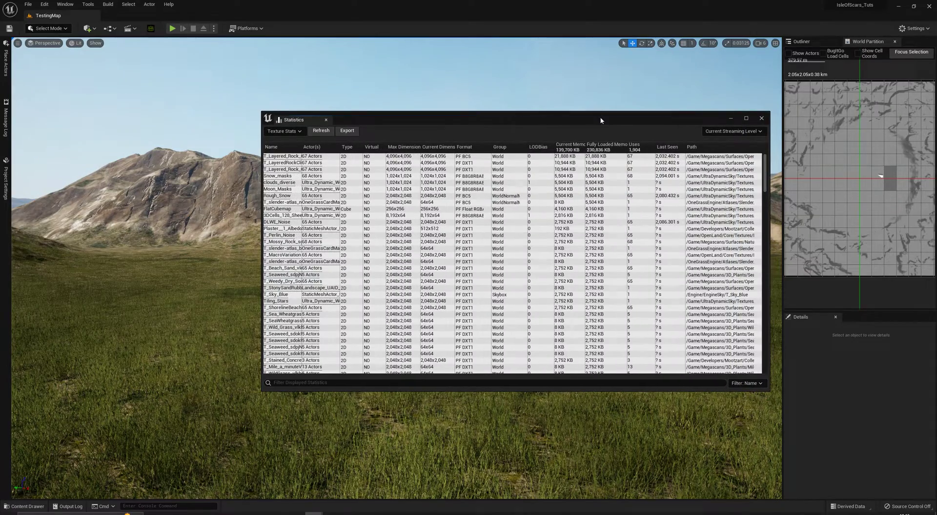
left_click_drag(592, 119, 473, 108)
- Check the available statistics types, keep Texture Stats and refresh its list
left_click(183, 121)
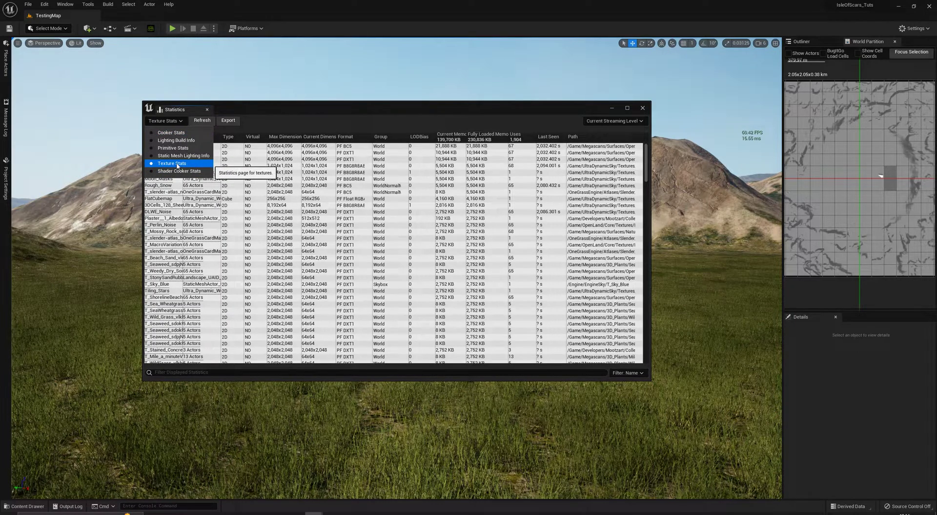
left_click(261, 117)
left_click(208, 123)
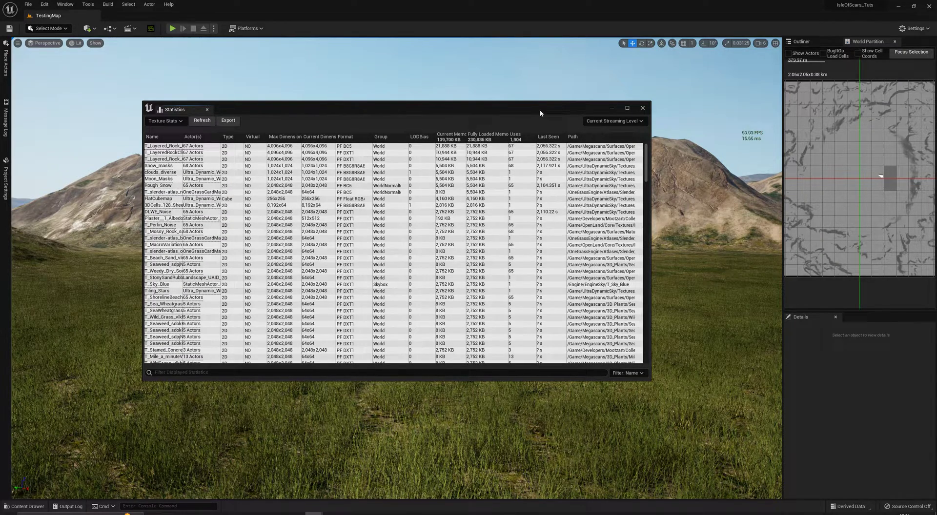
- Dock the Statistics window back beside World Partition and widen the panel
left_click(800, 41)
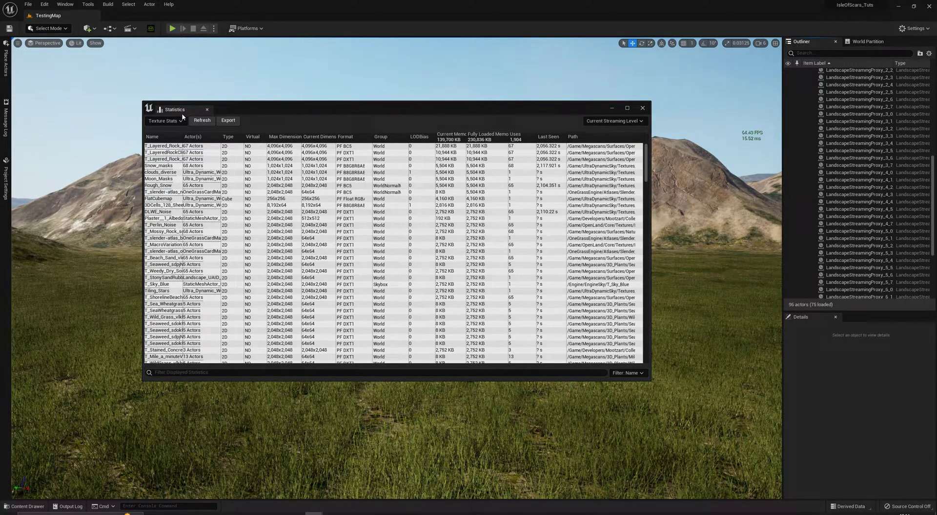
left_click_drag(183, 113, 899, 43)
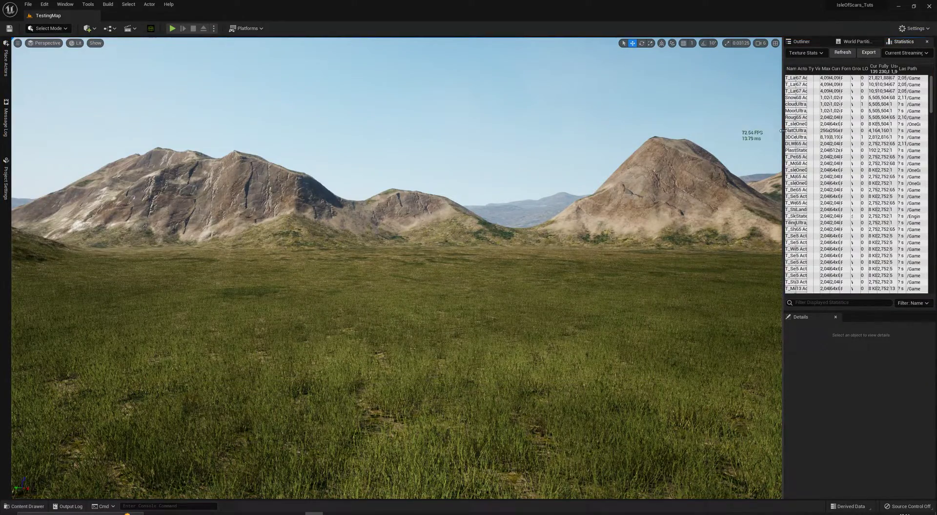
left_click_drag(781, 131, 494, 146)
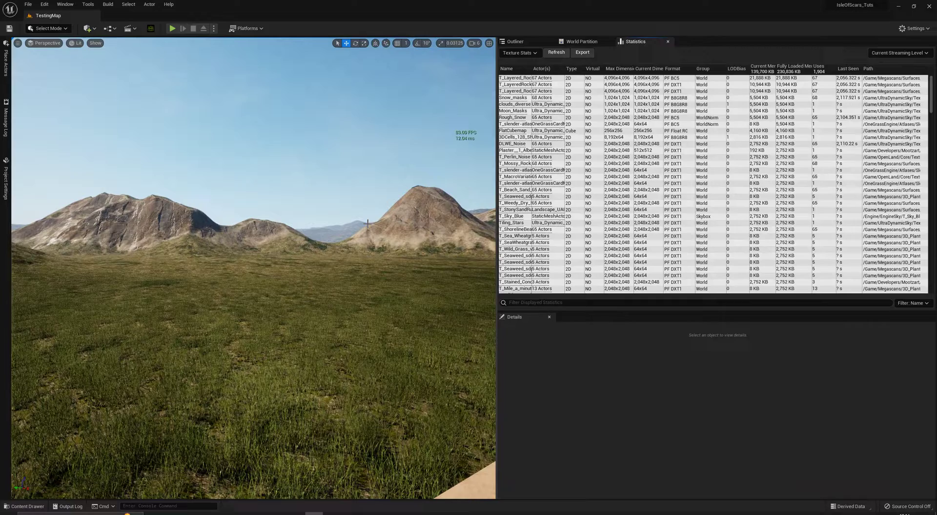
- Sort the texture statistics by maximum dimension, largest first
left_click(622, 69)
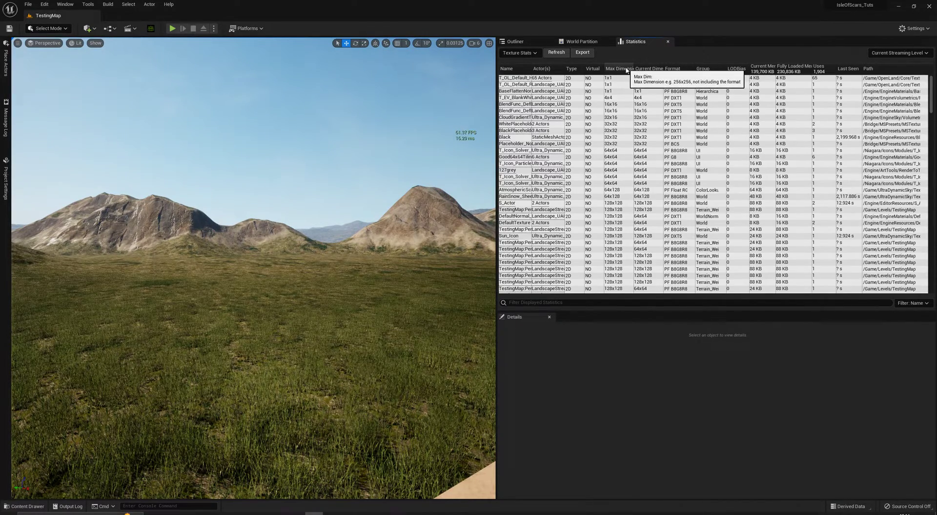
left_click(626, 70)
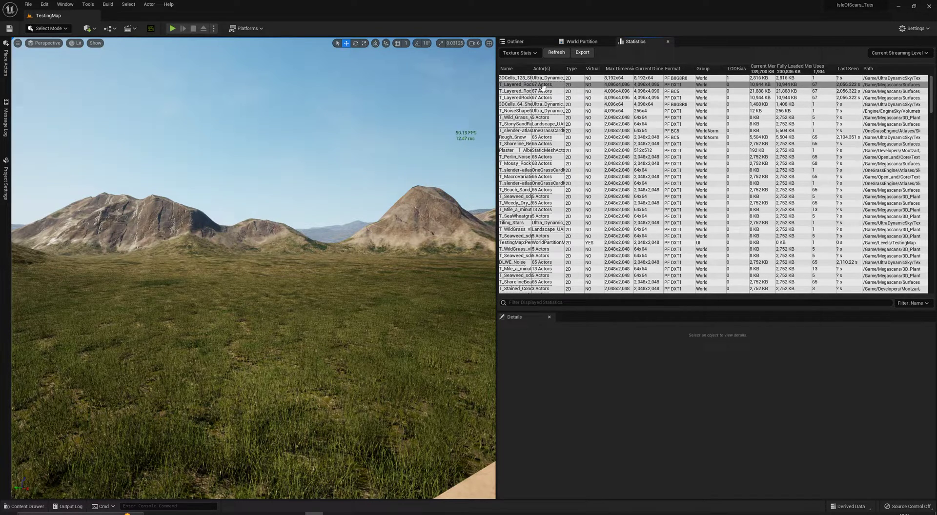
- Select the actors using a layered rock cliff texture, locate its texture assets in the project content, and clear the actor selection
double_click(520, 93)
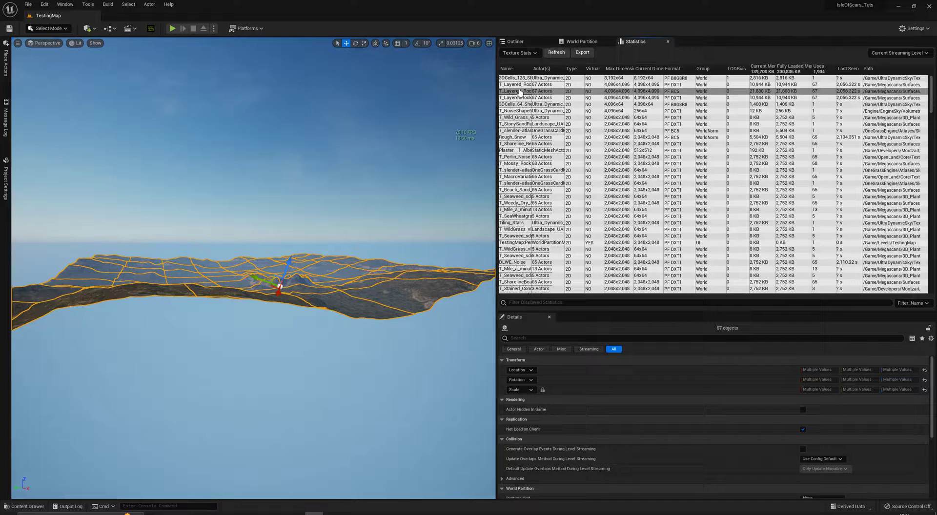
left_click(520, 85)
left_click(520, 91)
left_click(520, 98)
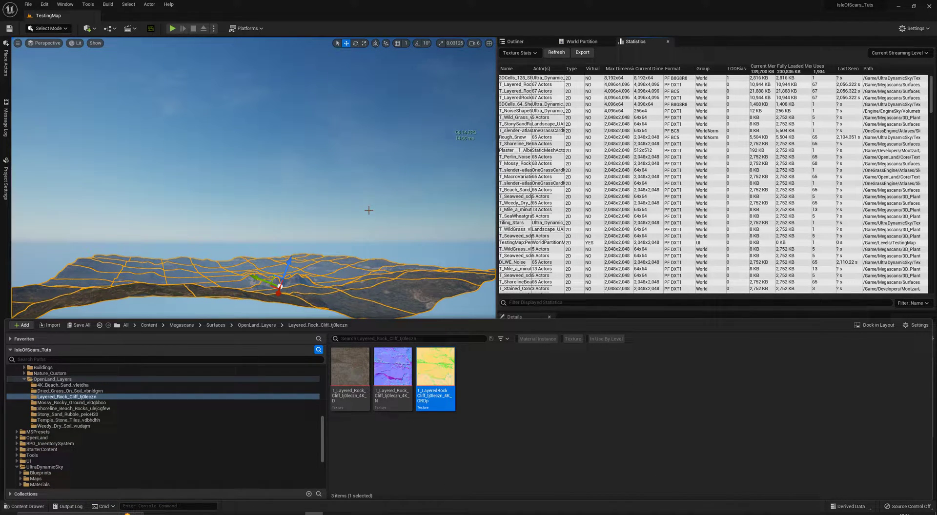
mouse_move(352, 214)
right_mouse_down()
mouse_move(383, 233)
mouse_move(356, 219)
right_mouse_up()
left_click(353, 212)
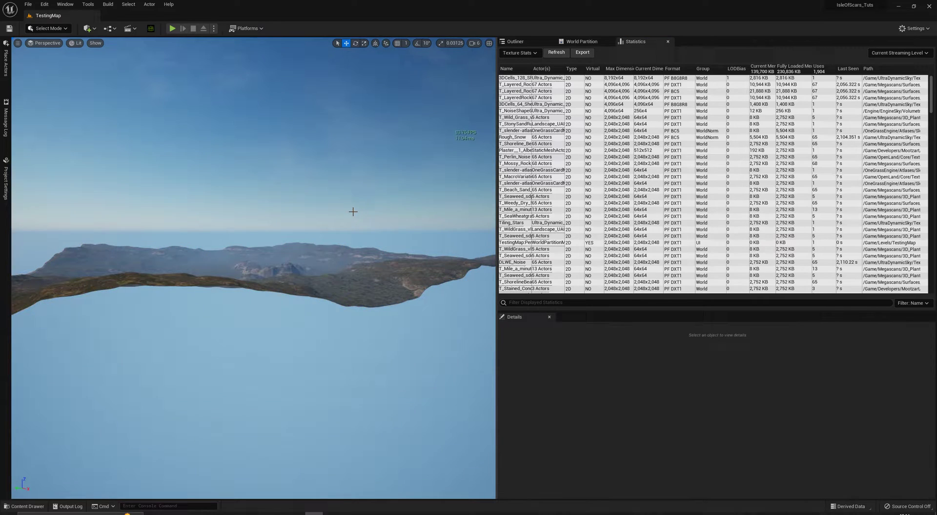
- Raise the viewport camera speed to 8 and fly back over the landscape's hills
scroll(346, 222, "up", 2)
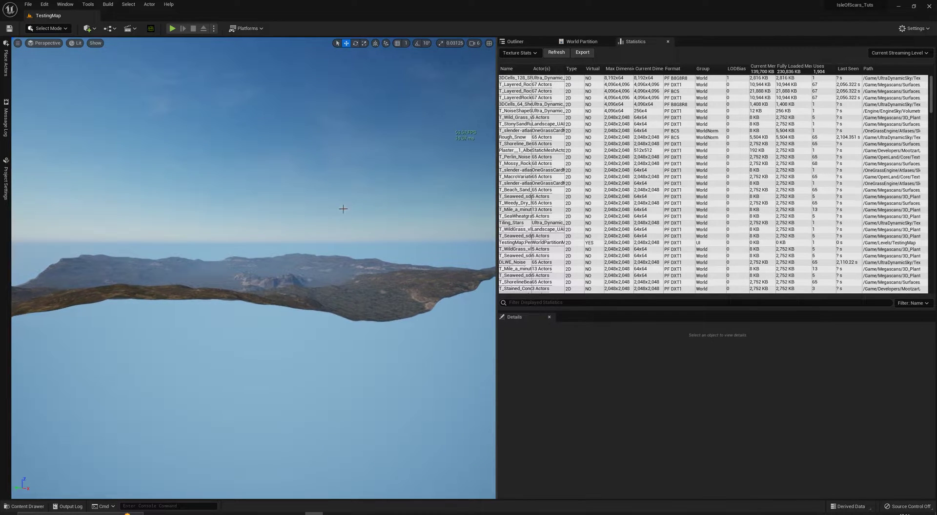
left_click(474, 43)
left_click_drag(504, 60, 531, 60)
mouse_move(415, 181)
right_mouse_down()
mouse_move(424, 169)
mouse_move(418, 195)
mouse_move(383, 209)
mouse_move(414, 201)
mouse_move(416, 191)
right_mouse_up()
key("w")
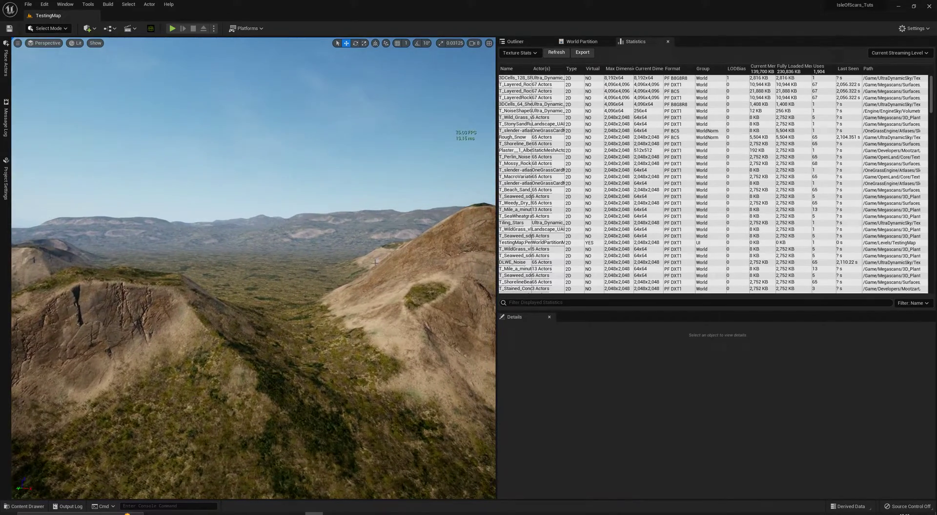
- Trace the three 4,096x4,096 layered rock cliff entries from the statistics to their assets in the Layered_Rock_Cliff_tj0leczn folder
double_click(516, 91)
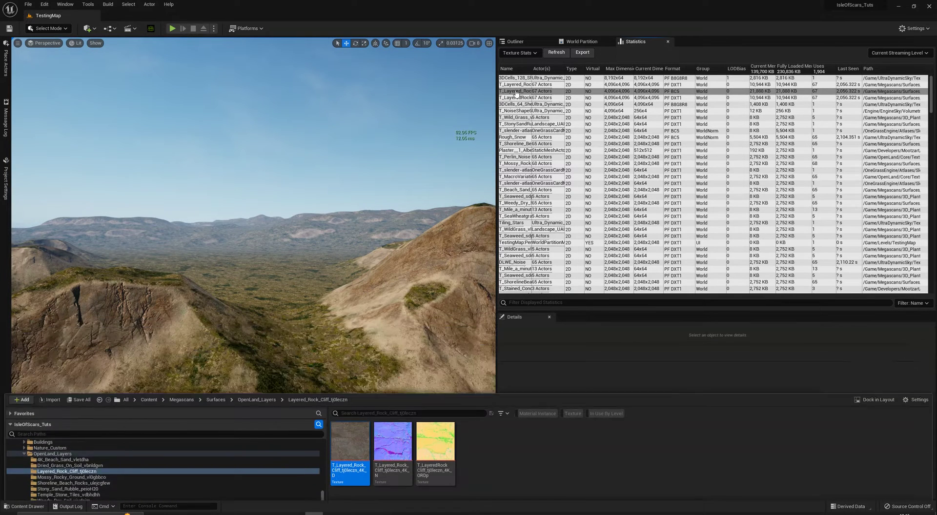
double_click(517, 97)
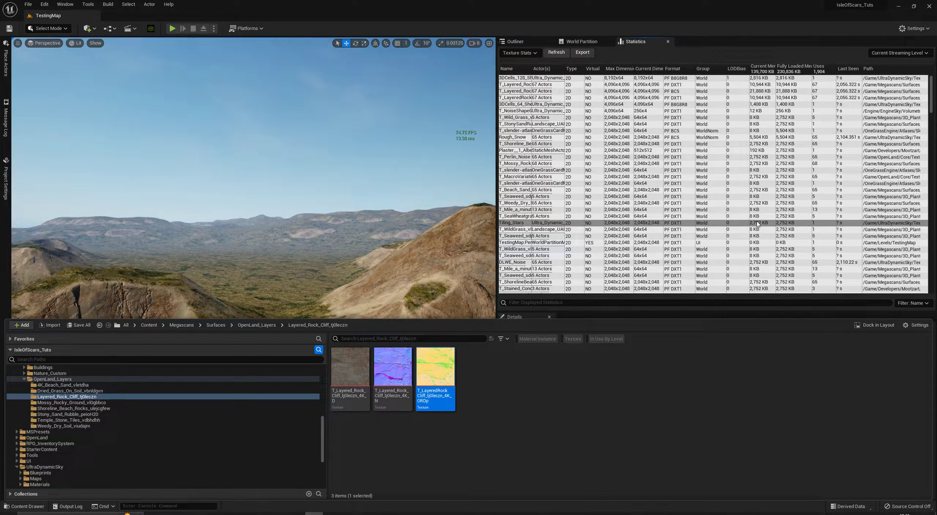
left_click(504, 86)
left_click(505, 86)
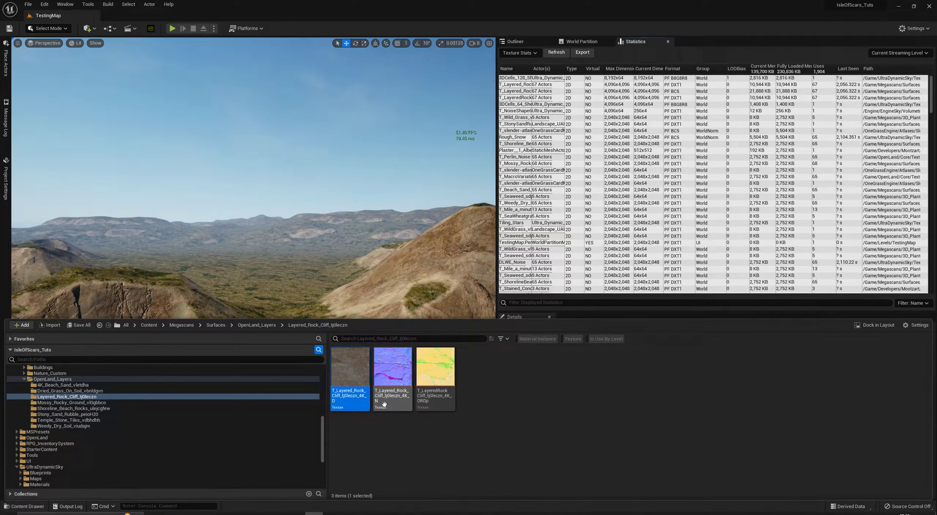
left_click(280, 142)
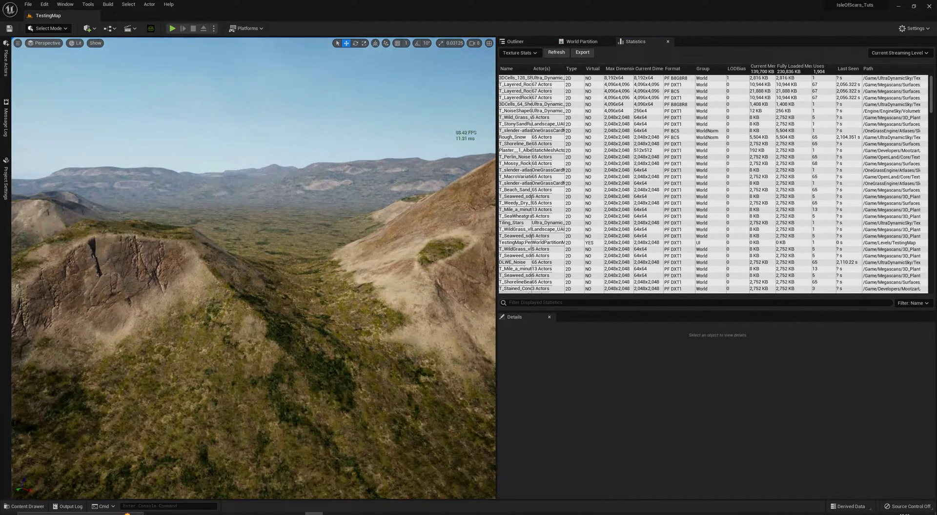
- Locate T_Layered_Rock_Cliff_tj0leczn_4K_D from the statistics, check its texture properties and select the asset
left_click(510, 85)
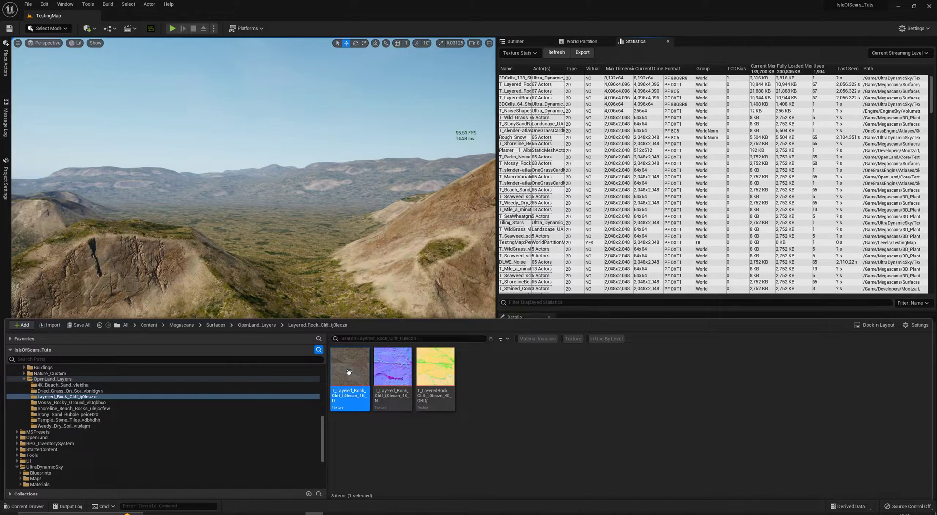
mouse_move(353, 376)
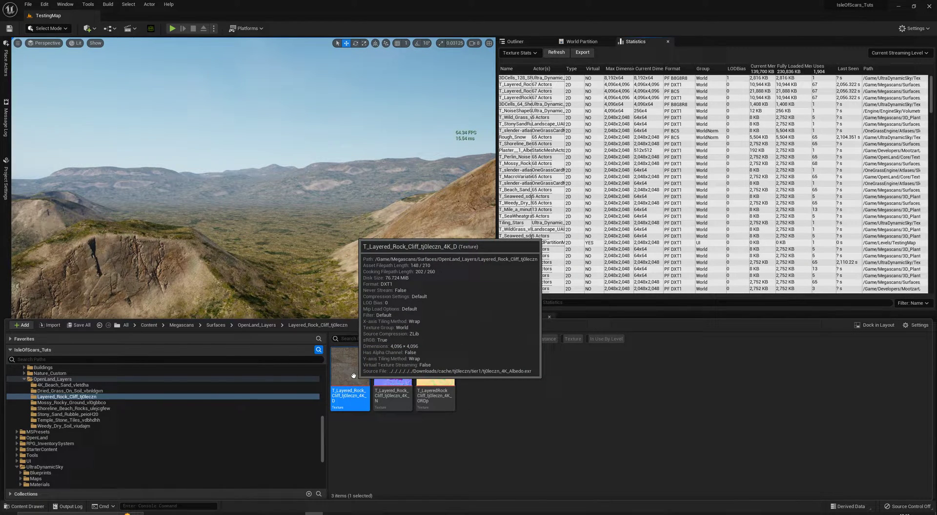
left_click(391, 447)
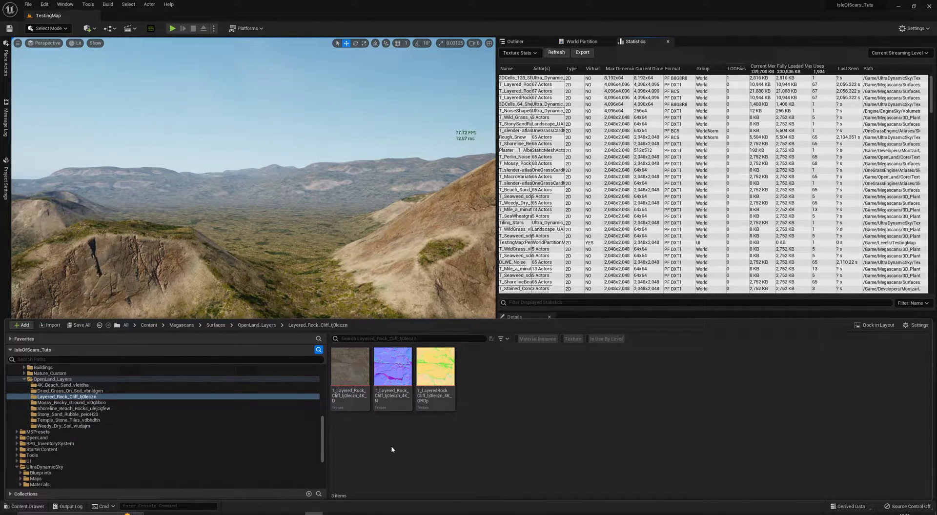
left_click(362, 372)
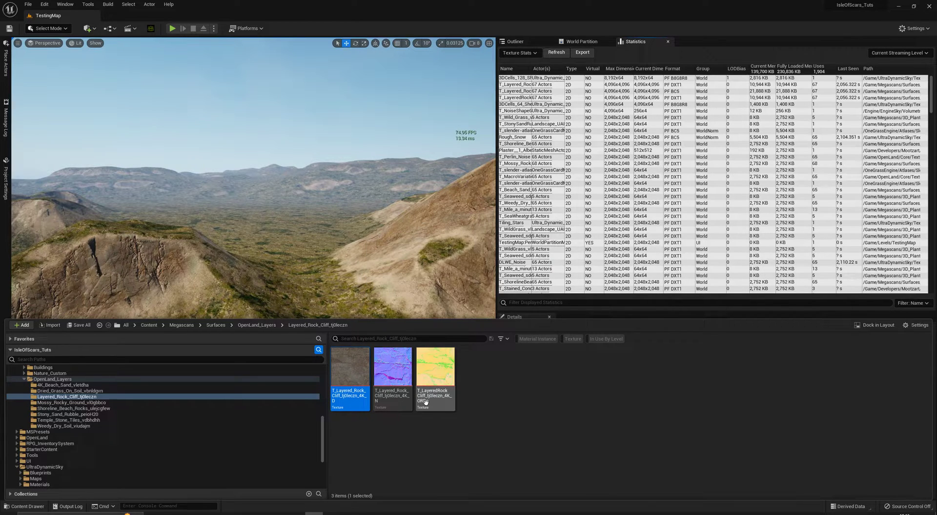
- Inspect the resolution and resource size of T_Layered_Rock_Cliff_tj0leczn_4K_D in the texture editor, and close it
left_click(428, 367, "shift")
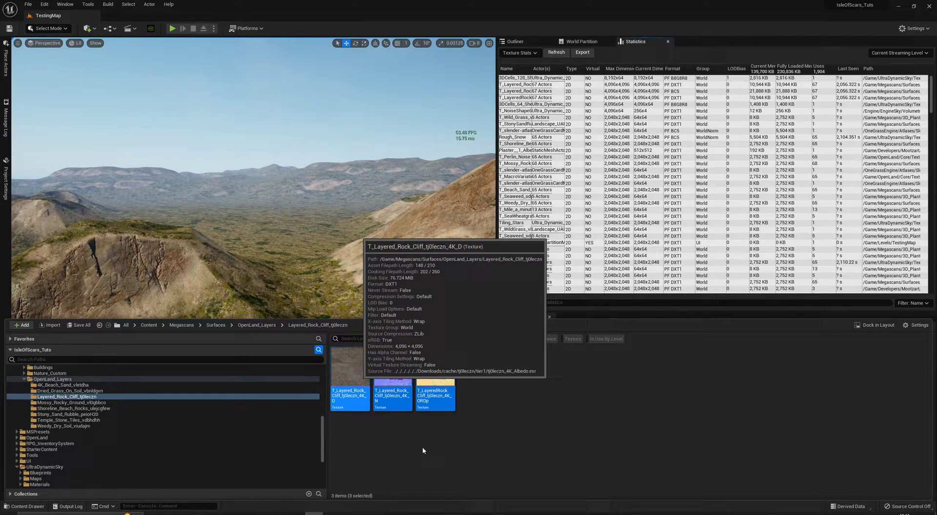
key("ctrl+space")
key("ctrl+space")
left_click(366, 374)
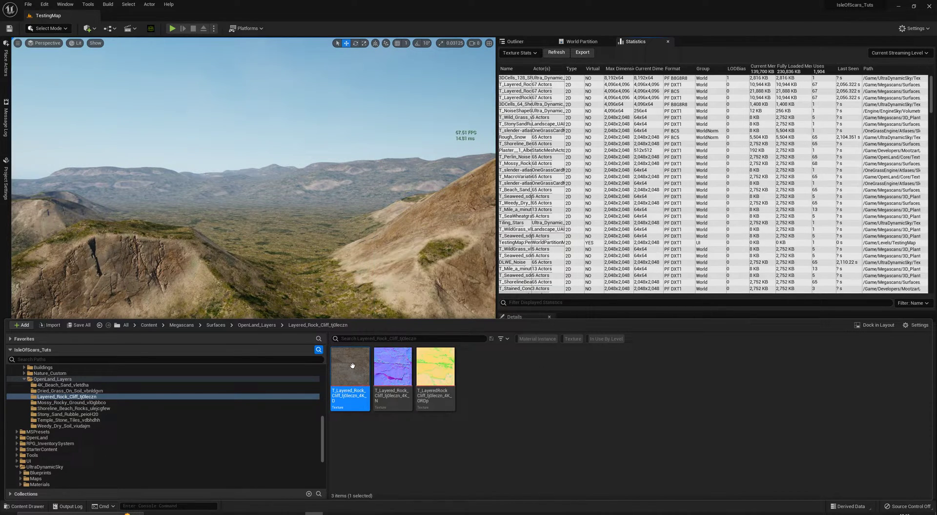
double_click(350, 365)
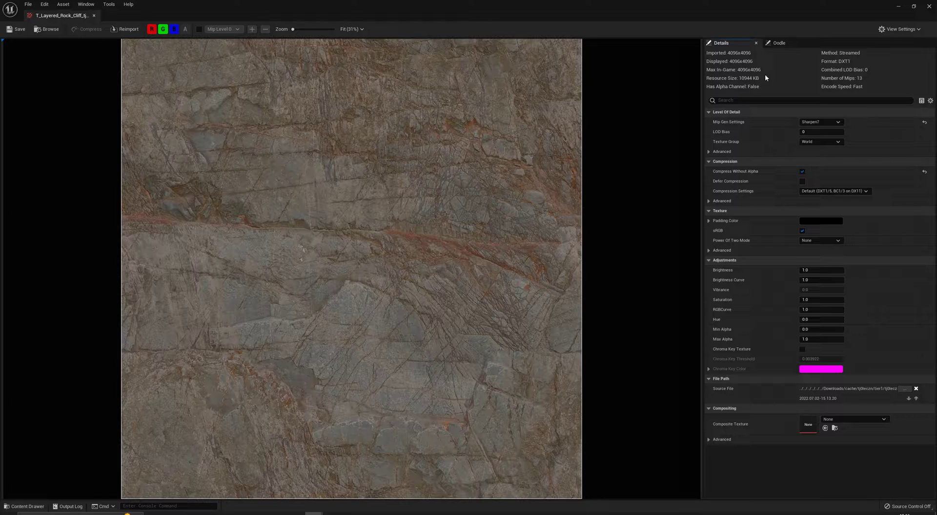
left_click(93, 15)
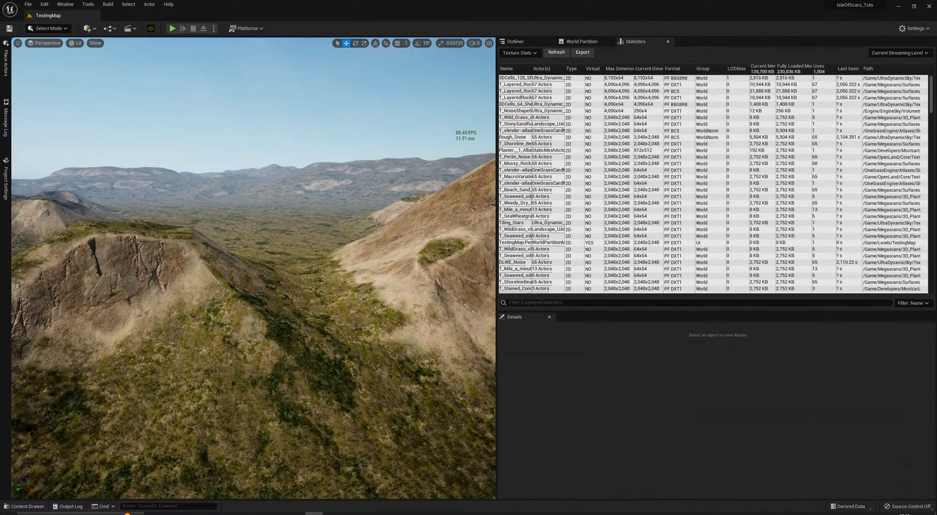
- Select the three Layered_Rock_Cliff_tj0leczn textures and open them together in the bulk-edit property matrix
key("ctrl+space")
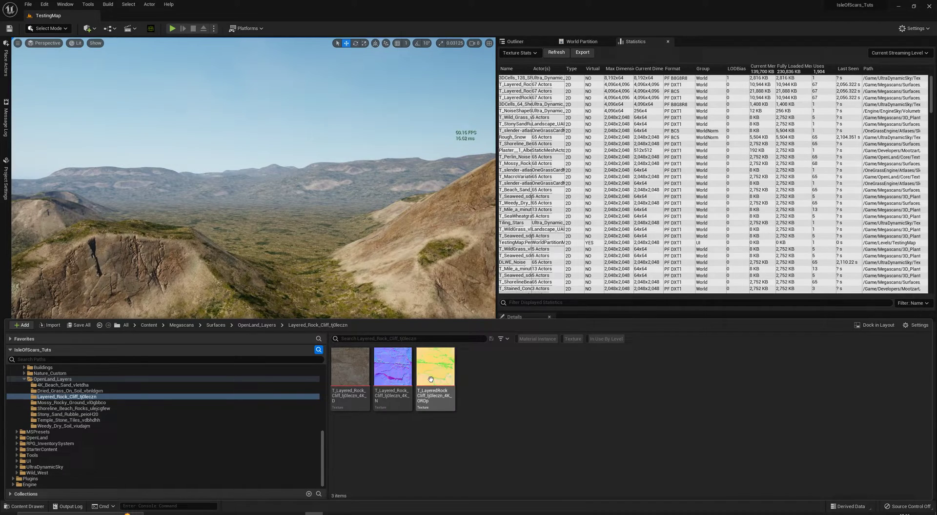
mouse_move(452, 389)
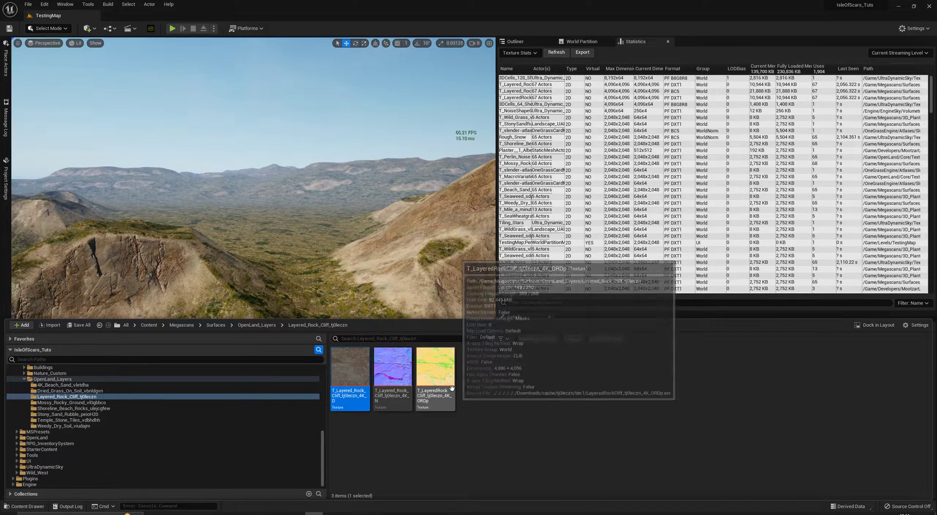
left_click(430, 373, "shift")
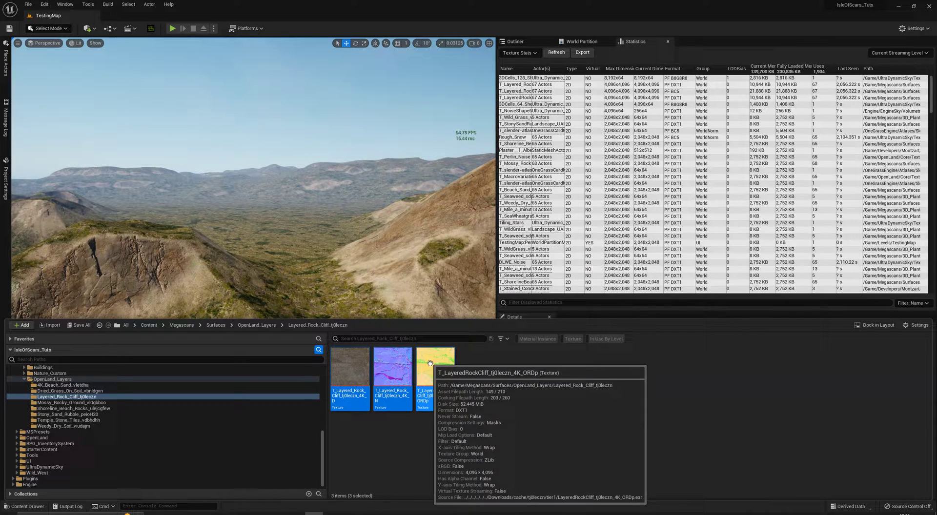
right_click(443, 373)
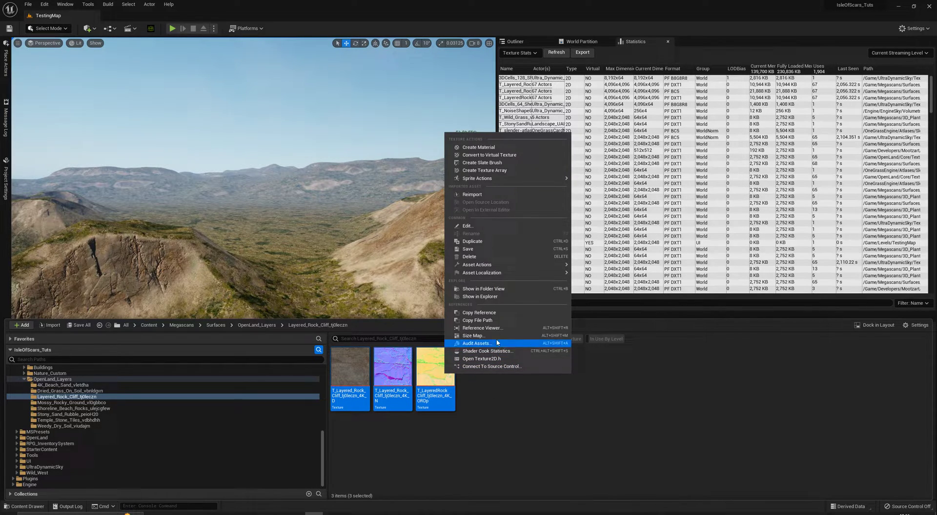
mouse_move(504, 266)
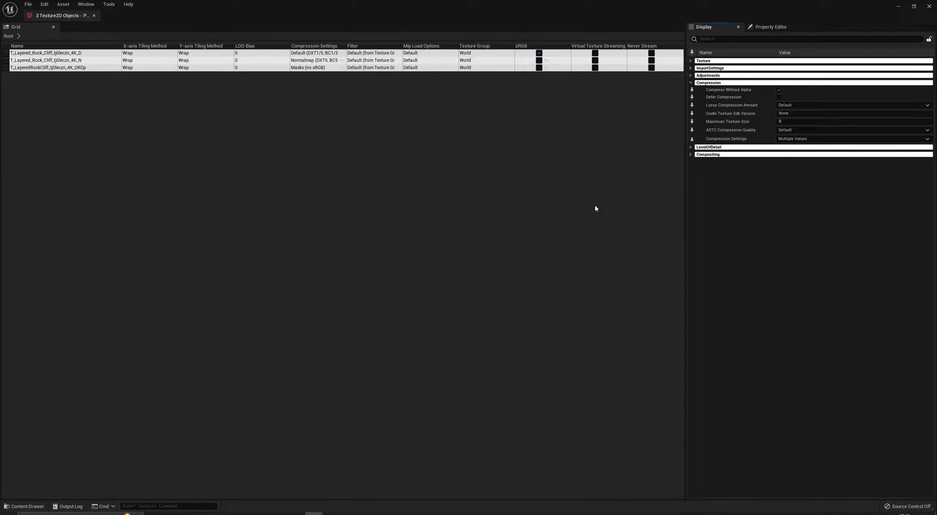
- Add the Maximum Texture Size compression property as a column in the property matrix grid
left_click(691, 83)
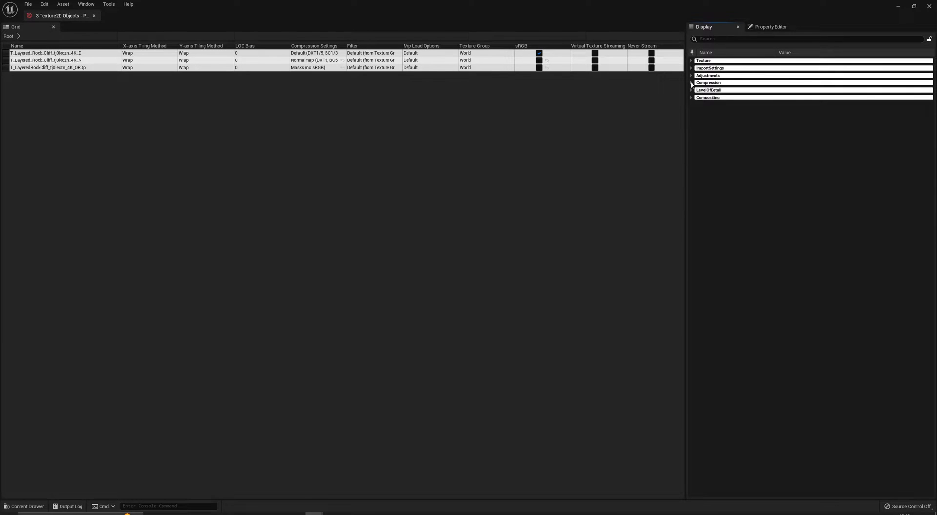
left_click(692, 83)
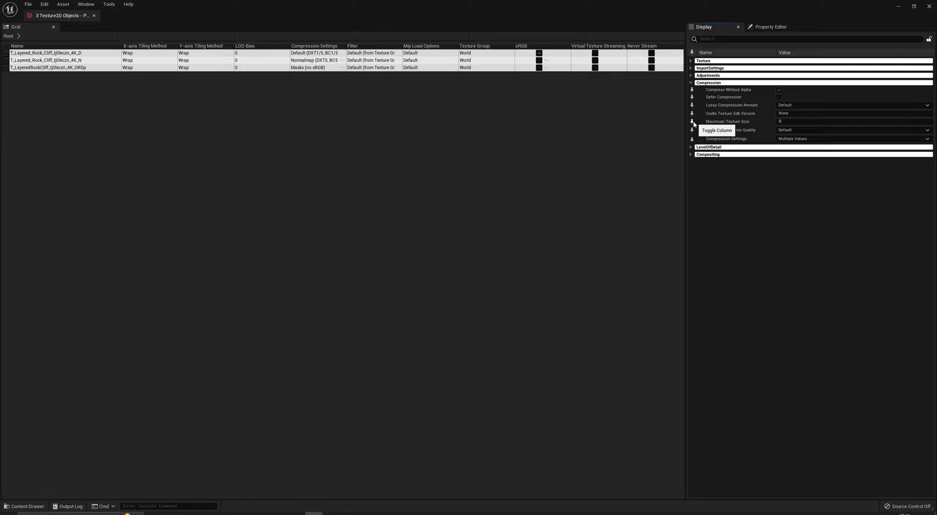
left_click(692, 122)
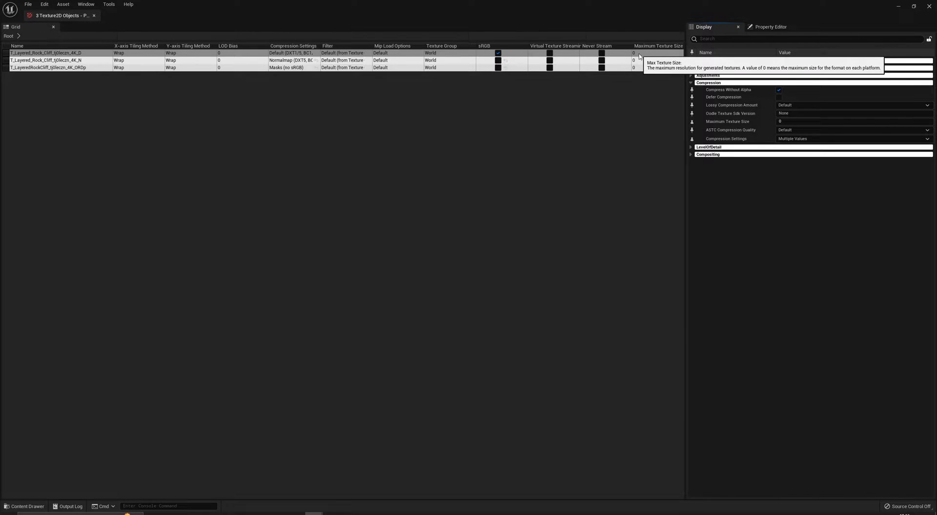
- Set Maximum Texture Size to 2048 for the D texture, 1024 for N and 512 for ORDp, and save the textures
left_click(639, 54)
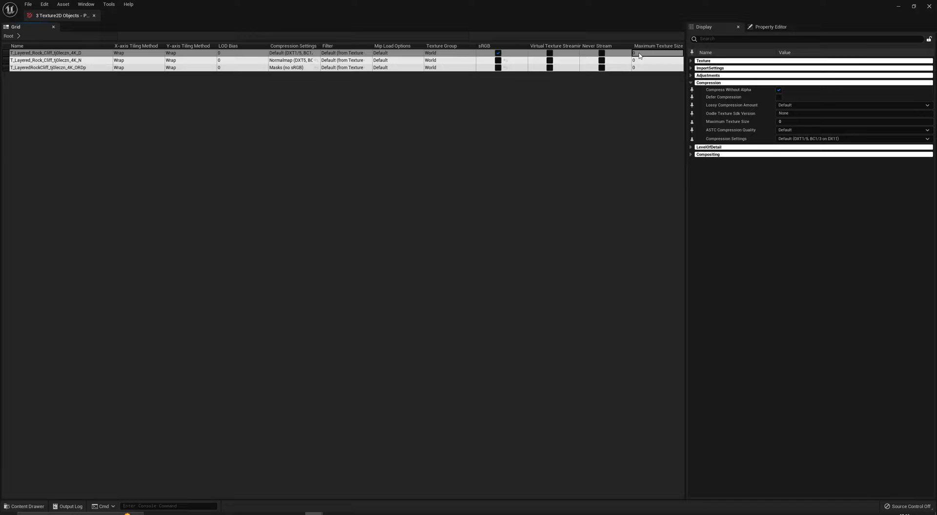
left_click(640, 53)
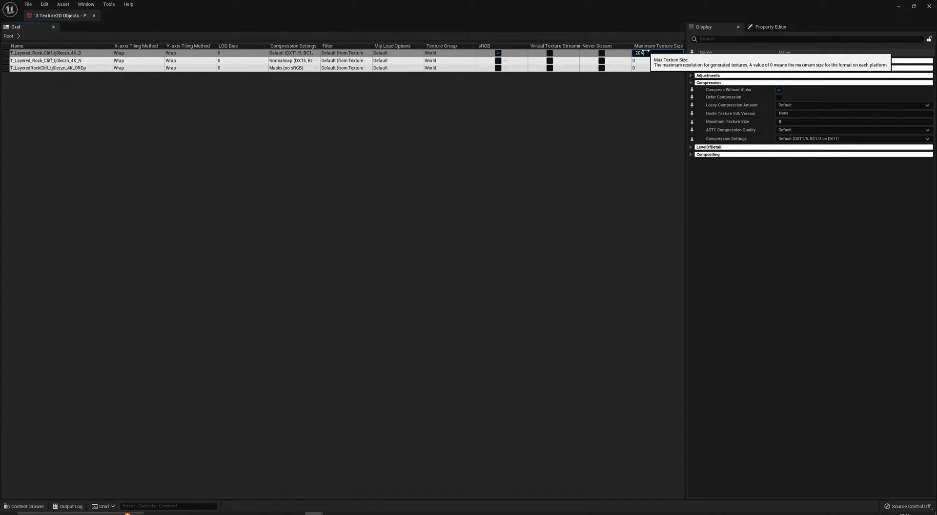
key("Return")
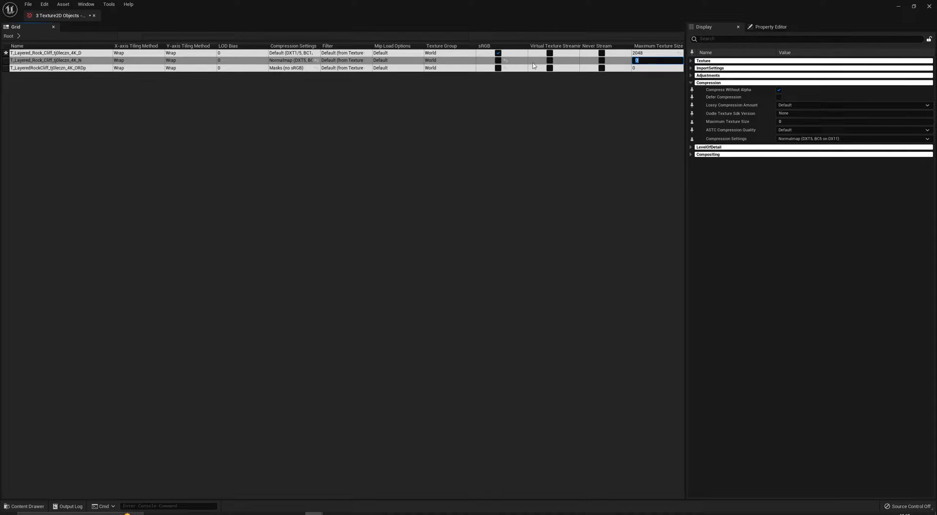
left_click(634, 69)
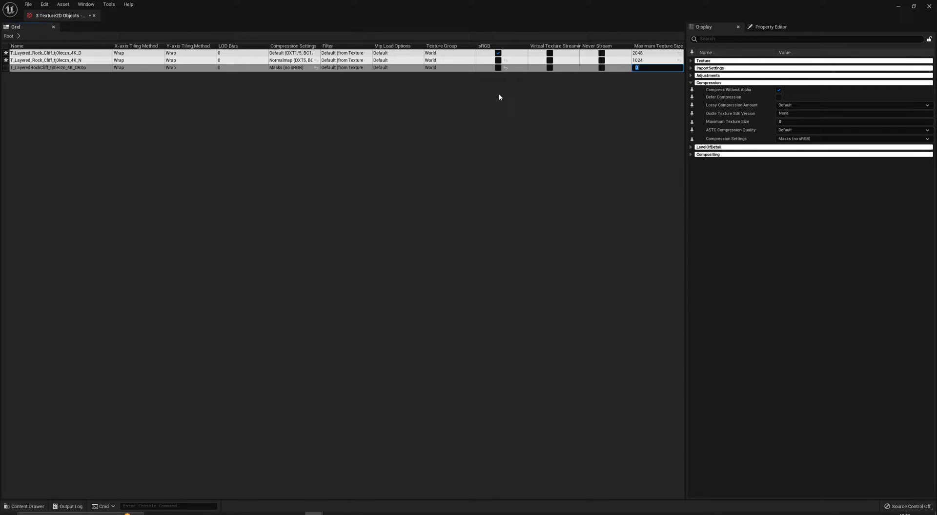
type("512")
key("Return")
left_click(638, 67)
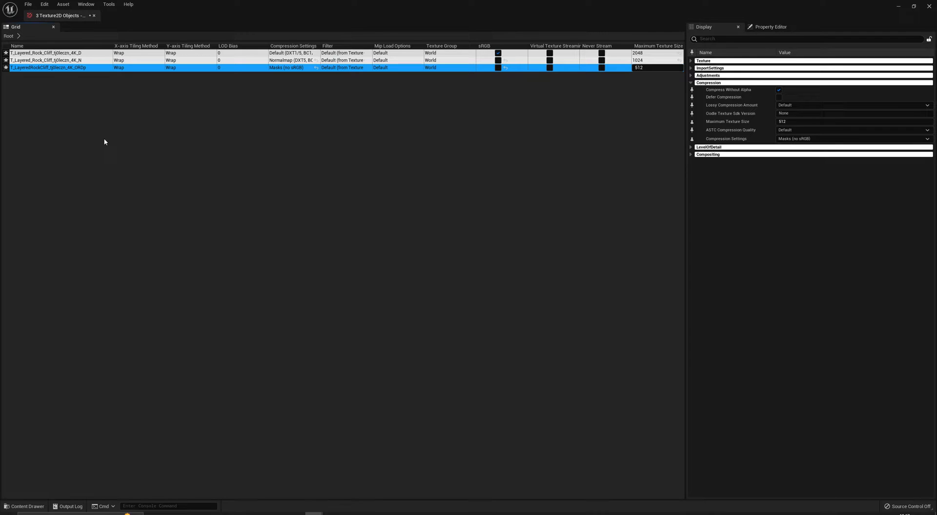
key("ctrl+s")
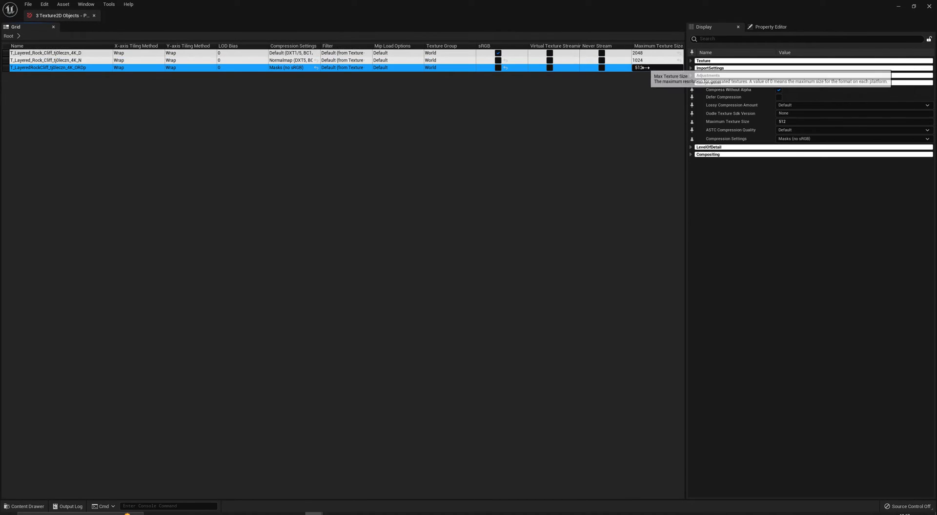
left_click(93, 16)
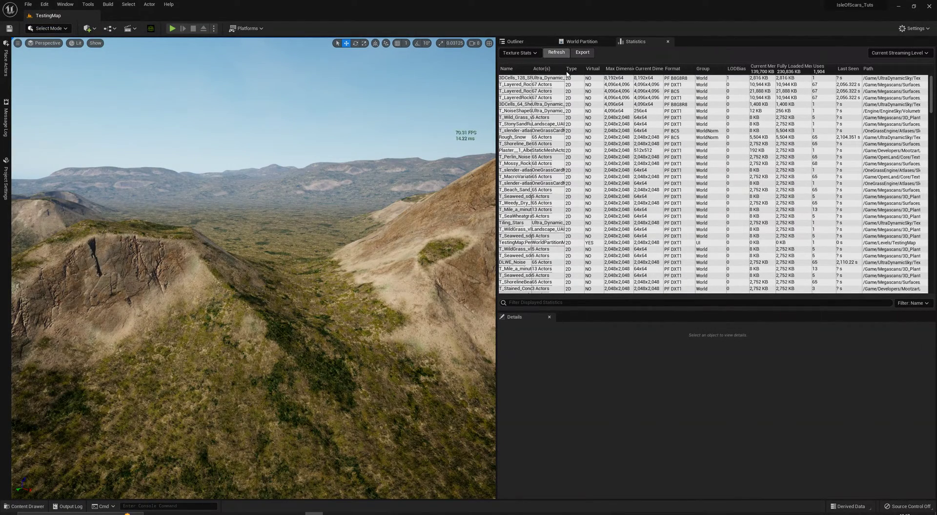
- Refresh the Texture Stats and review the listed texture dimensions and memory use
left_click(559, 56)
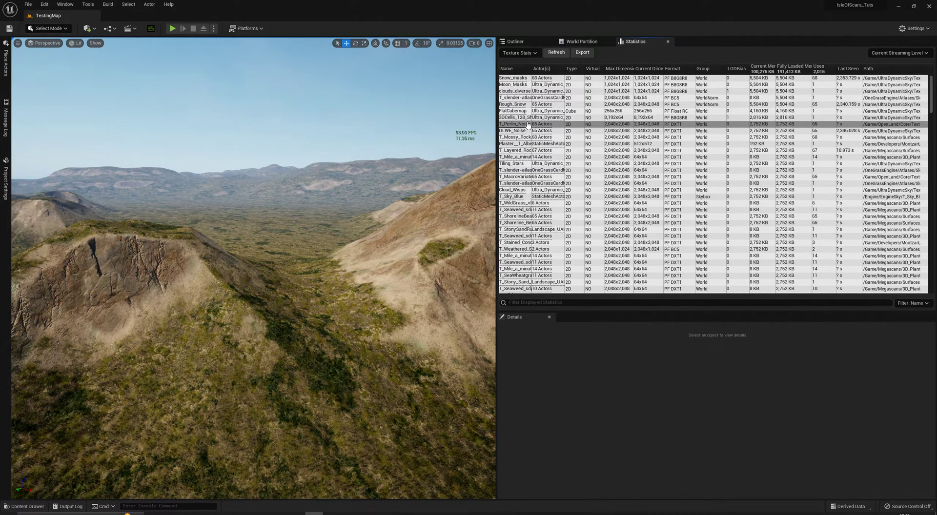
scroll(550, 150, "down", 10)
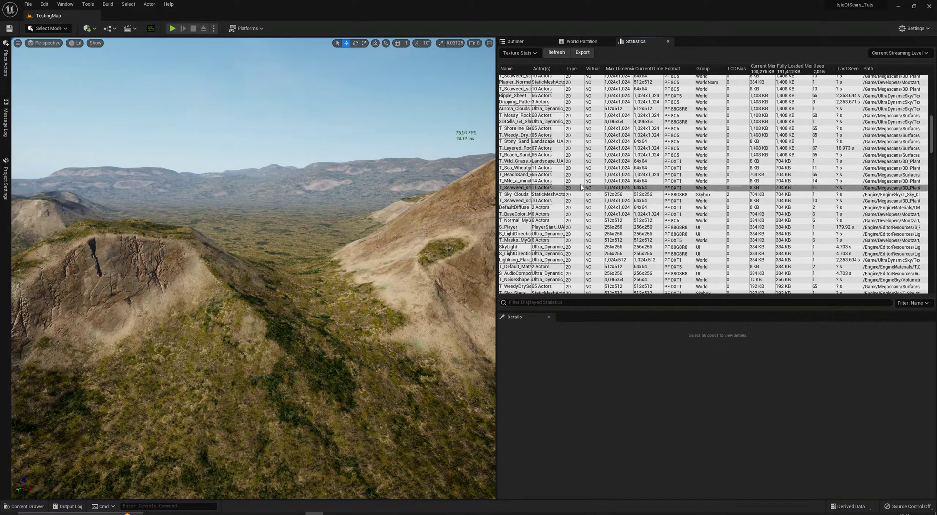
scroll(581, 188, "up", 5)
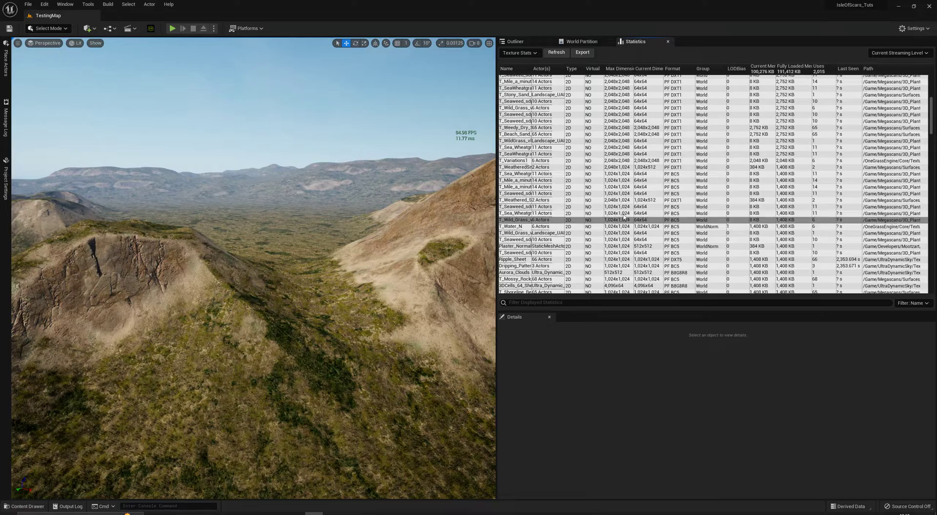
scroll(623, 216, "up", 2)
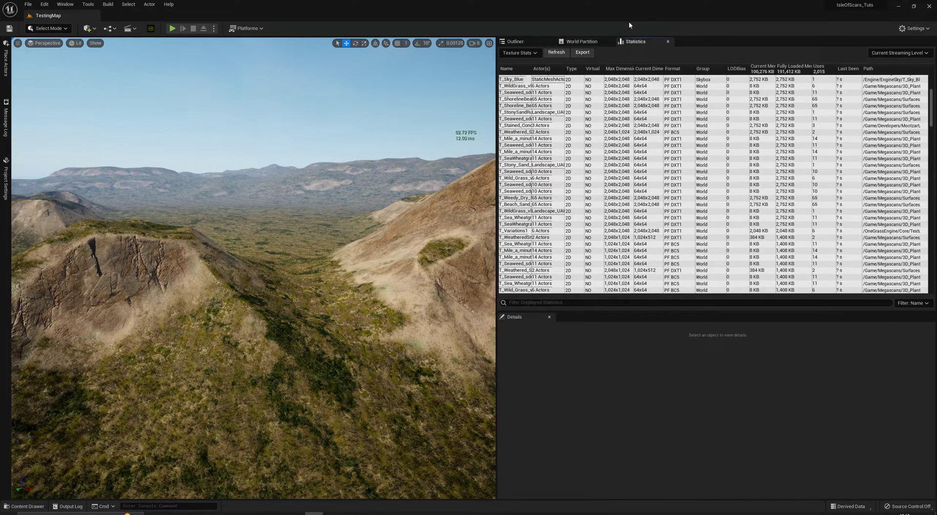
- Widen the viewport and check the displayed size of T_Layered_Rock_Cliff_tj0leczn_4K_D in the texture editor
left_click_drag(497, 91, 715, 97)
key("ctrl+space")
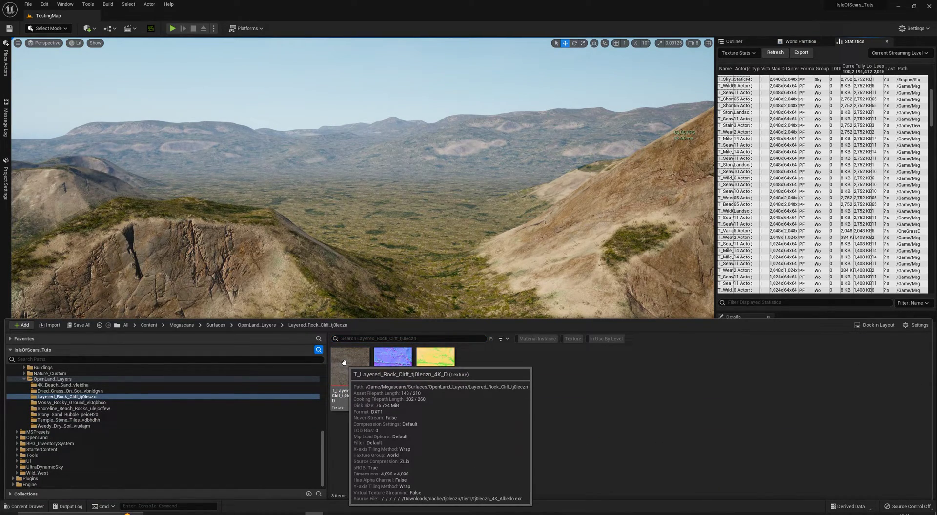
double_click(340, 362)
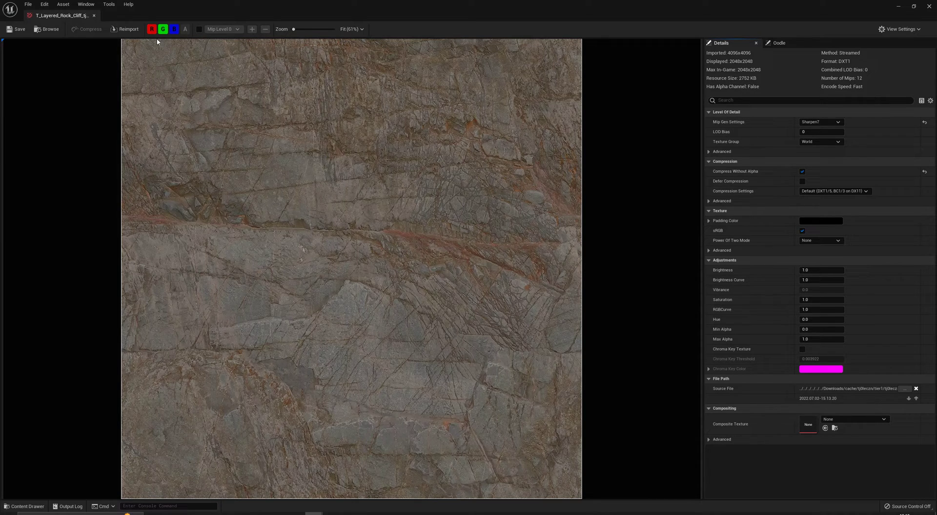
left_click(93, 15)
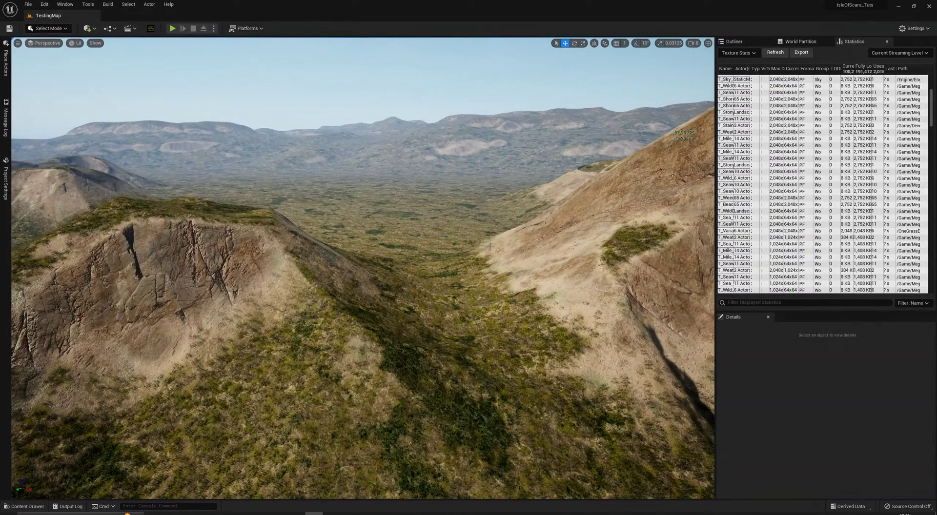
- Bring up the Outliner and fly around the landscape's hills to inspect the rock cliff surfaces
left_click(734, 42)
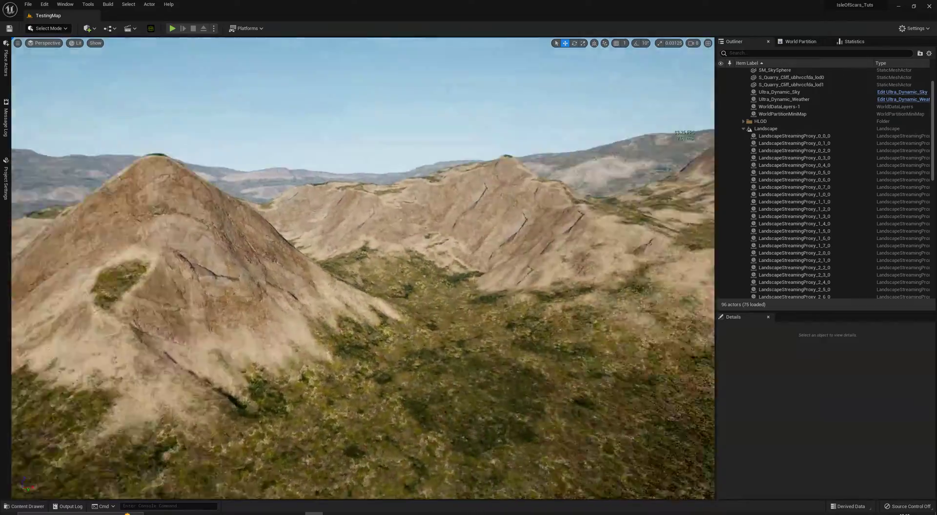
right_click_drag(363, 268, 358, 210)
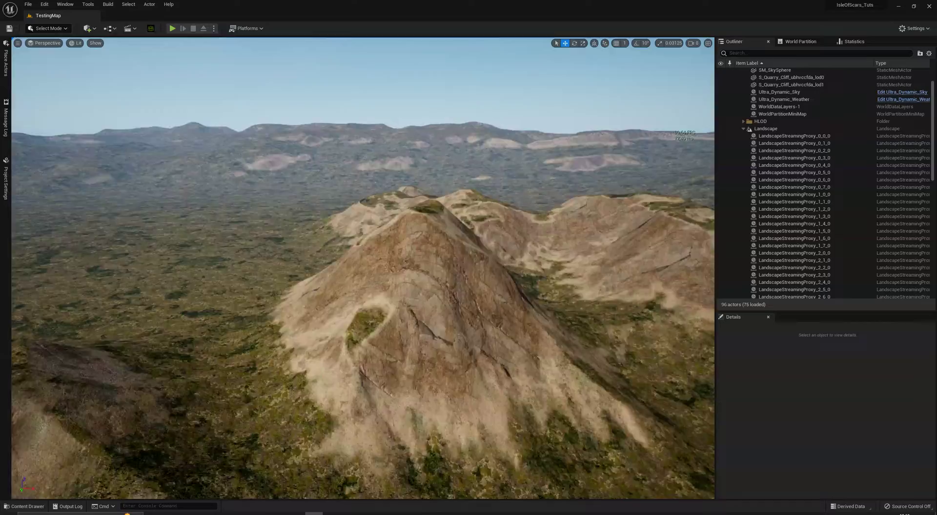
right_click_drag(363, 268, 303, 254)
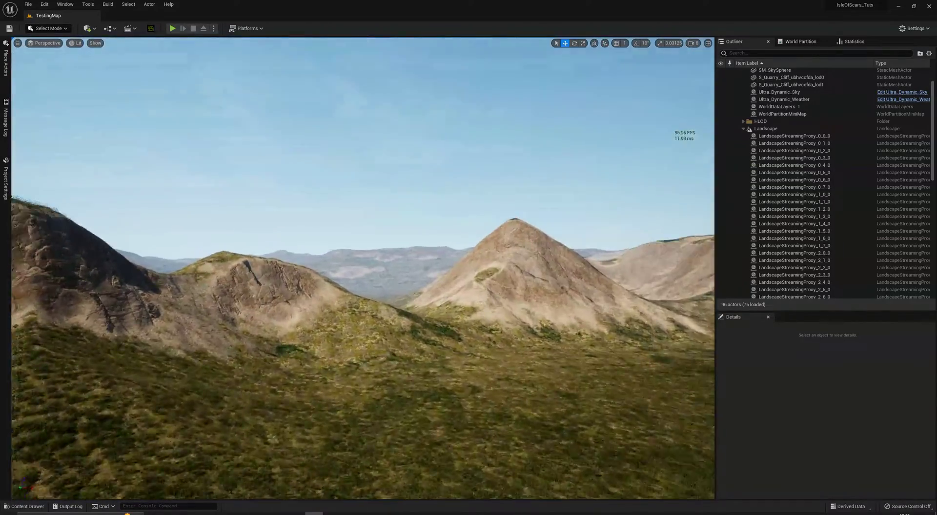
right_click_drag(495, 214, 429, 210)
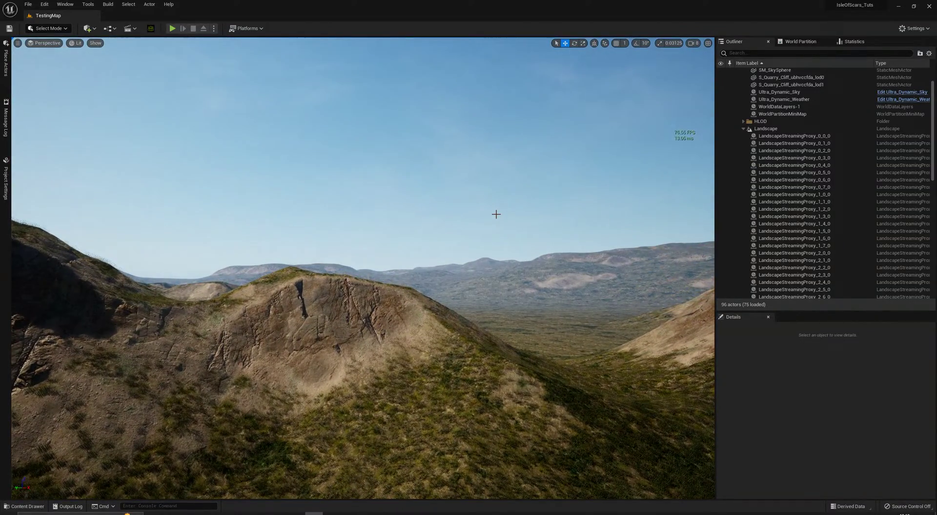